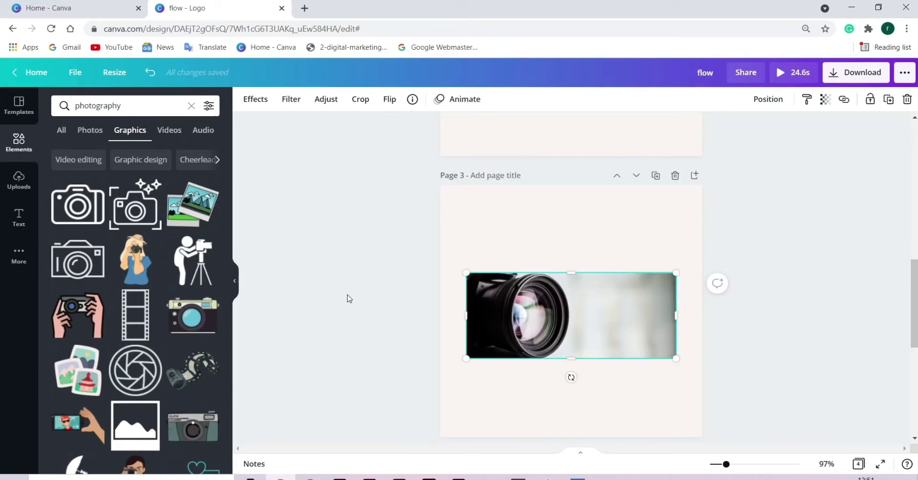
Step: Review the third and fourth pages of the logo design before exporting
scroll(490, 278, down, 5)
click(482, 278)
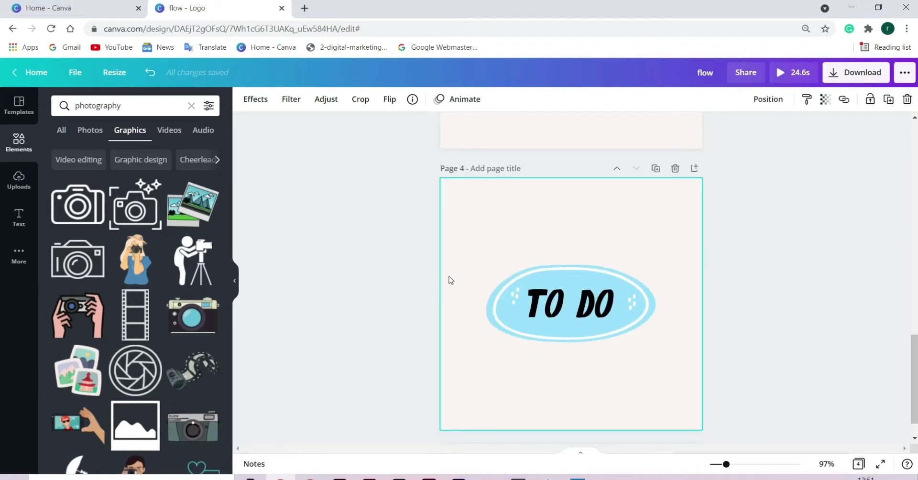
scroll(453, 281, down, 1)
scroll(143, 215, down, 2)
scroll(221, 225, up, 2)
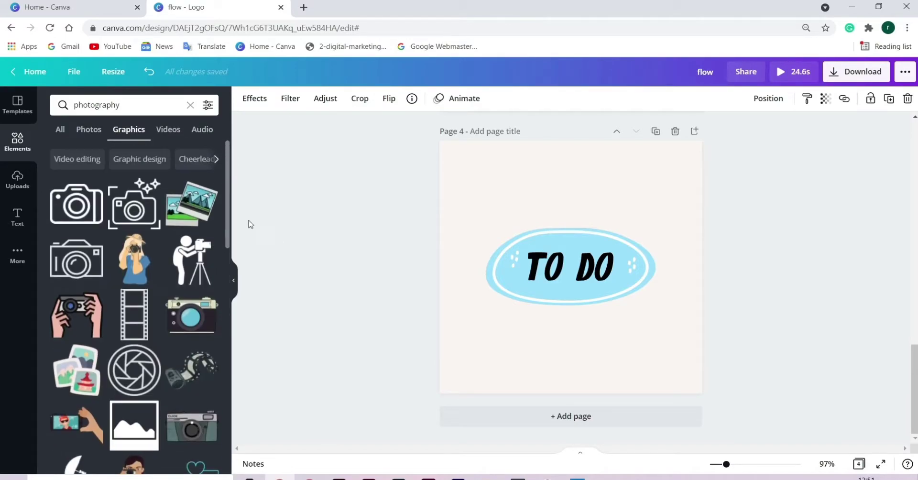
click(400, 282)
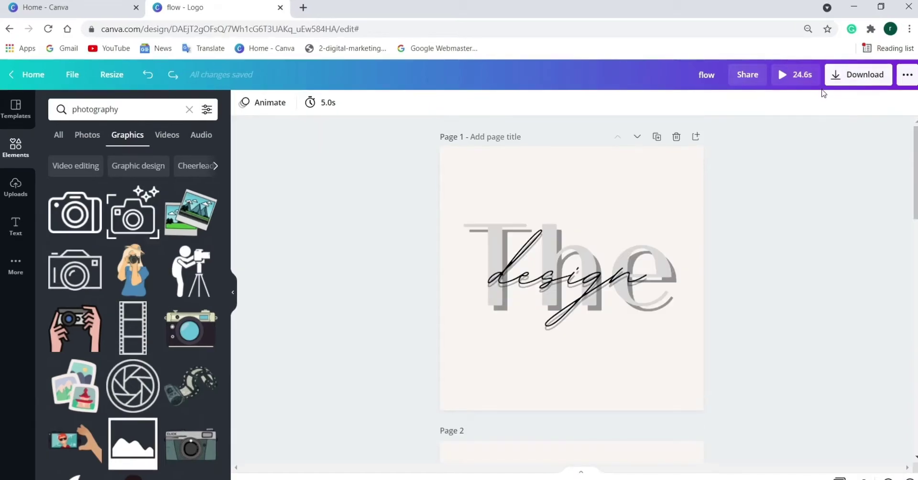
Step: Set the design's download format to PNG at size 3
click(850, 82)
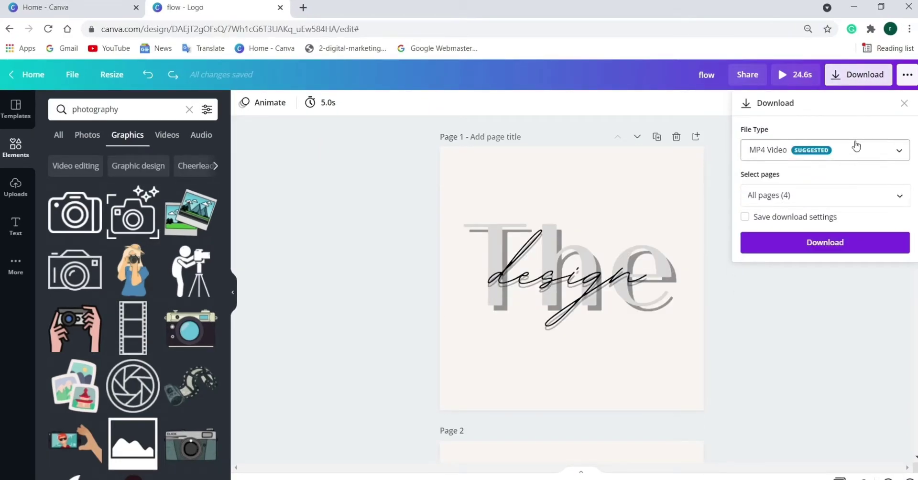
click(856, 146)
click(774, 127)
click(870, 173)
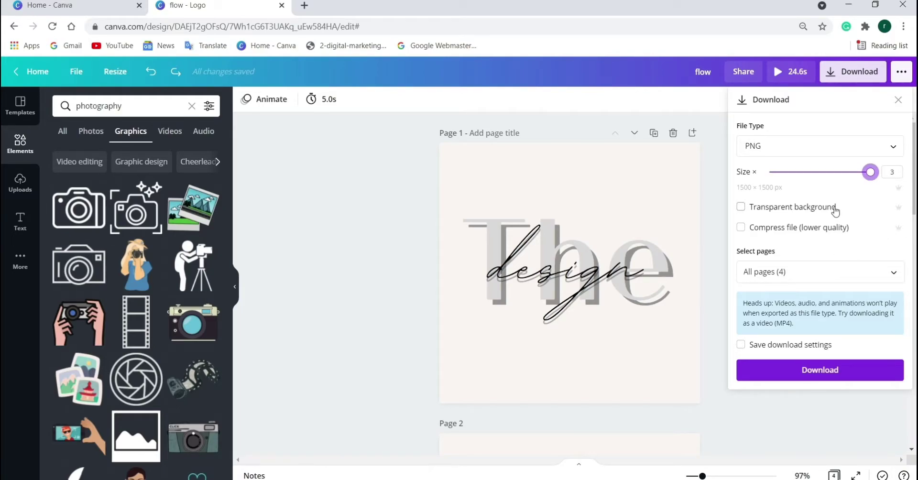
Step: Download only pages 1, 3 and 4 as PNG images with a transparent background
click(851, 272)
click(882, 298)
click(881, 328)
scroll(872, 410, down, 1)
click(882, 375)
click(881, 405)
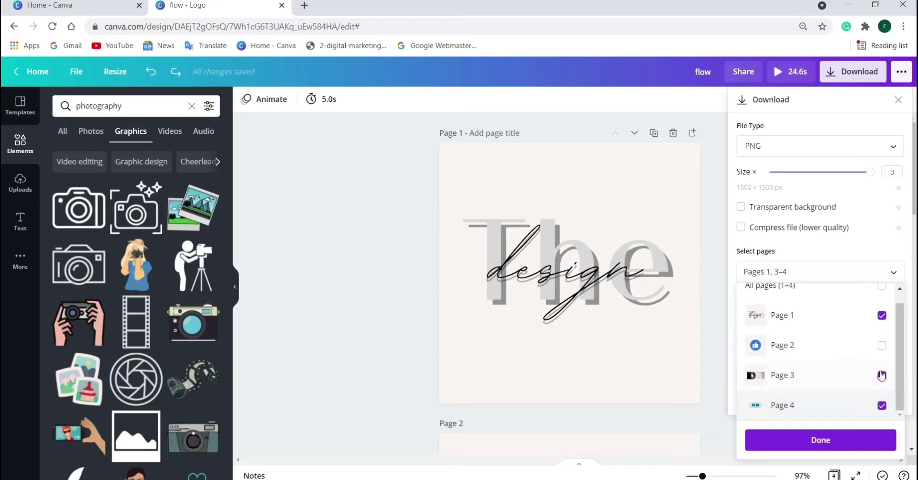
click(861, 221)
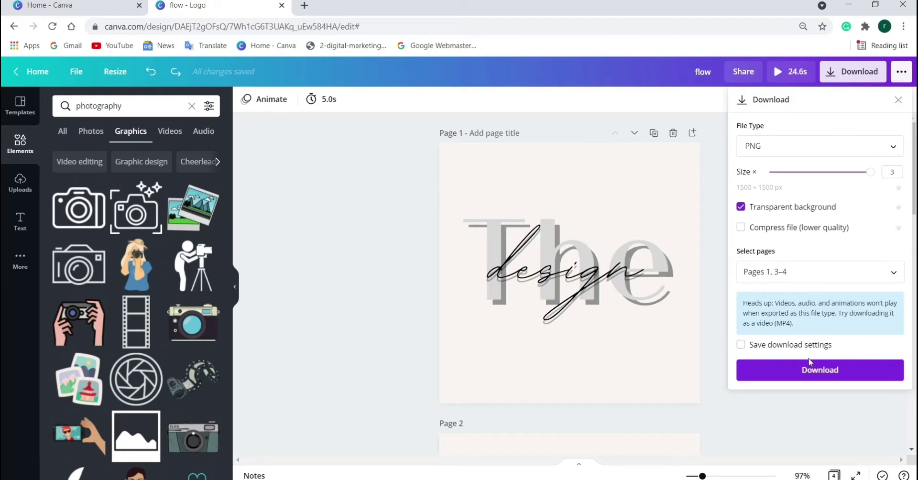
click(809, 369)
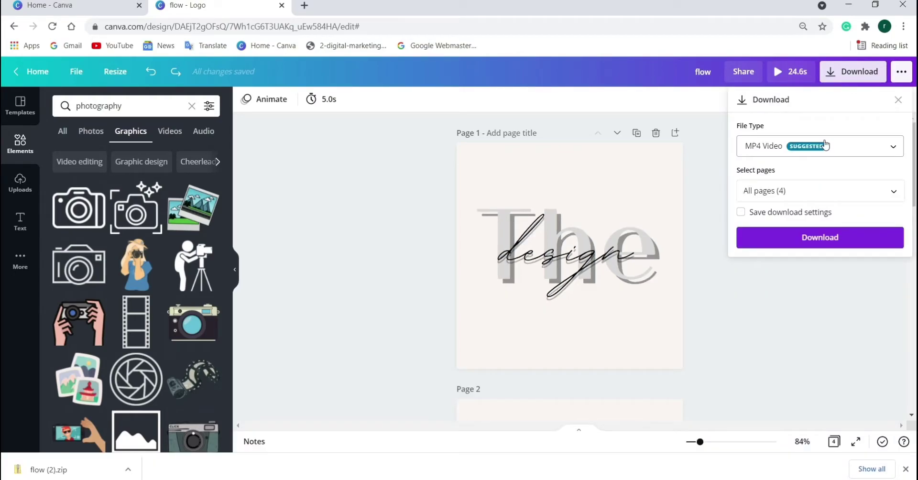
Step: Download page 2 on its own as an MP4 video
click(844, 146)
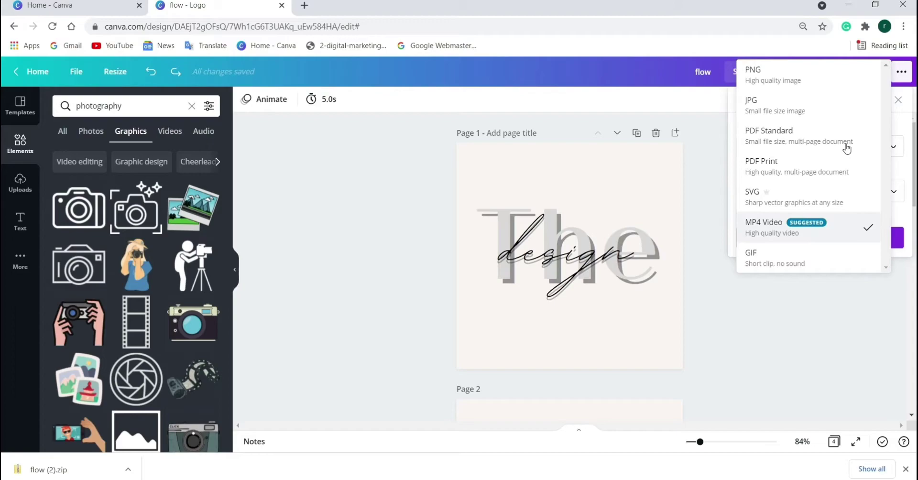
scroll(667, 271, down, 5)
scroll(667, 271, up, 2)
click(813, 189)
click(881, 216)
click(880, 278)
click(821, 359)
click(815, 234)
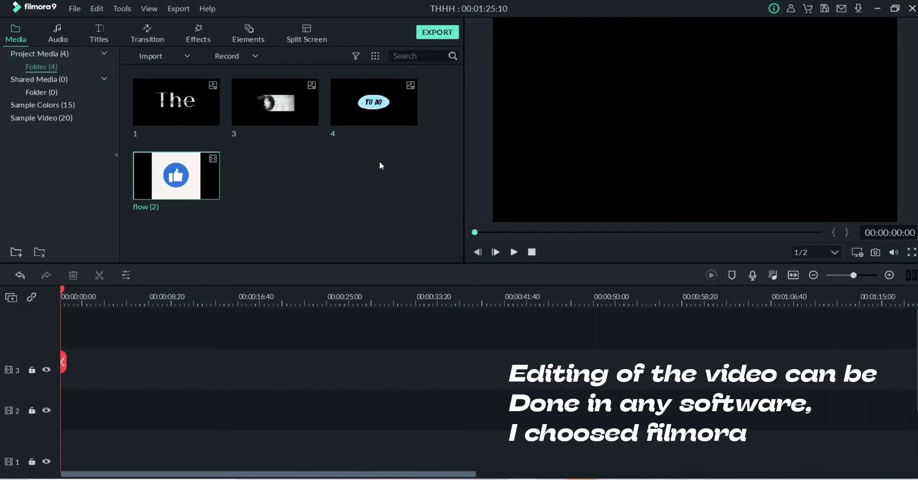
Step: Switch to Filmora and add the Travel 01 sample video to the timeline
click(56, 36)
click(16, 34)
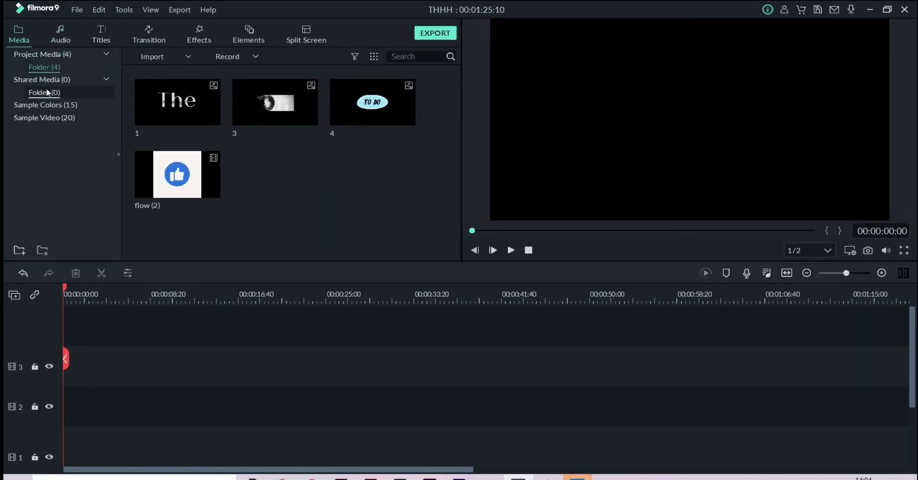
click(47, 110)
click(57, 117)
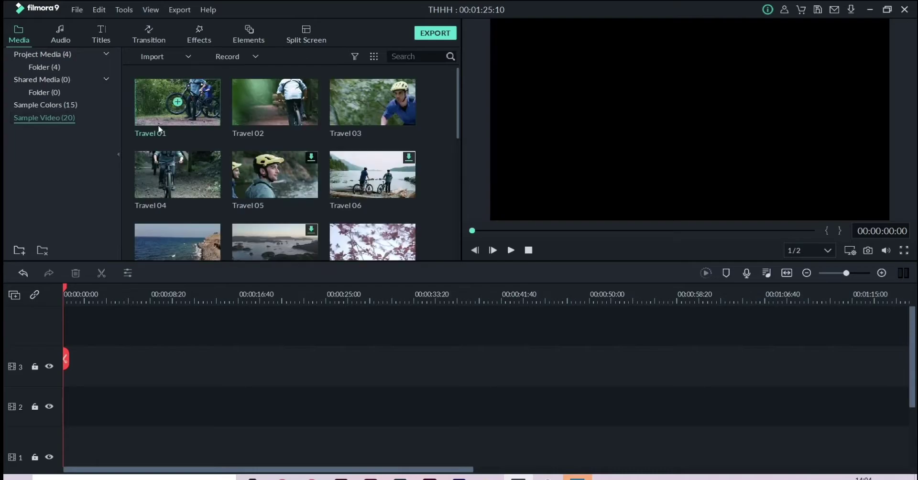
click(177, 102)
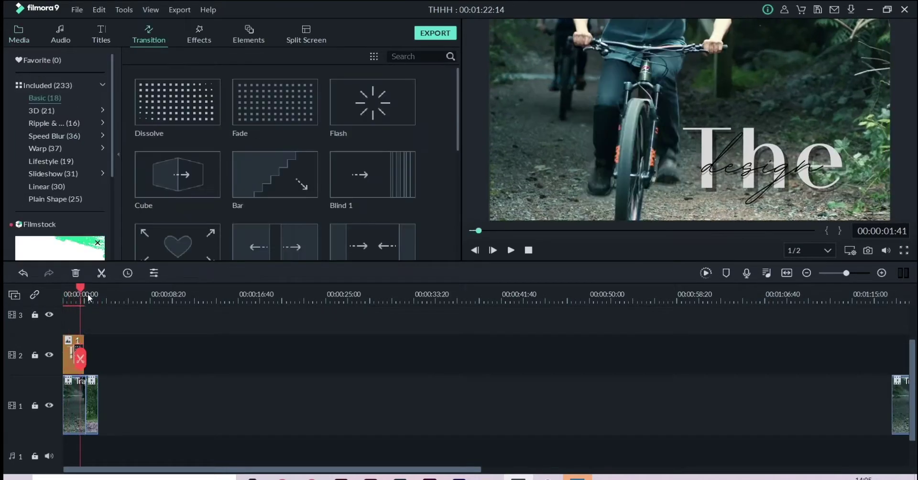
Step: Place image 1 at the start of track 2 above the first clip and shorten it to about 2 seconds
click(81, 294)
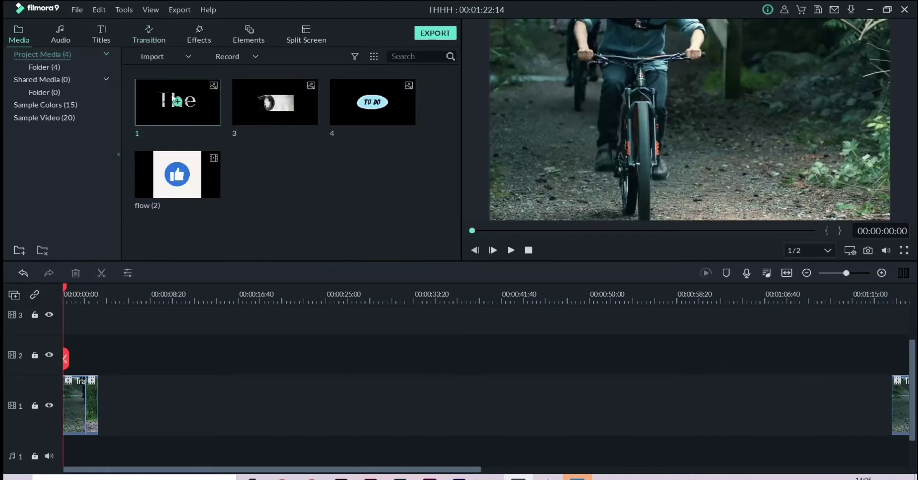
click(178, 102)
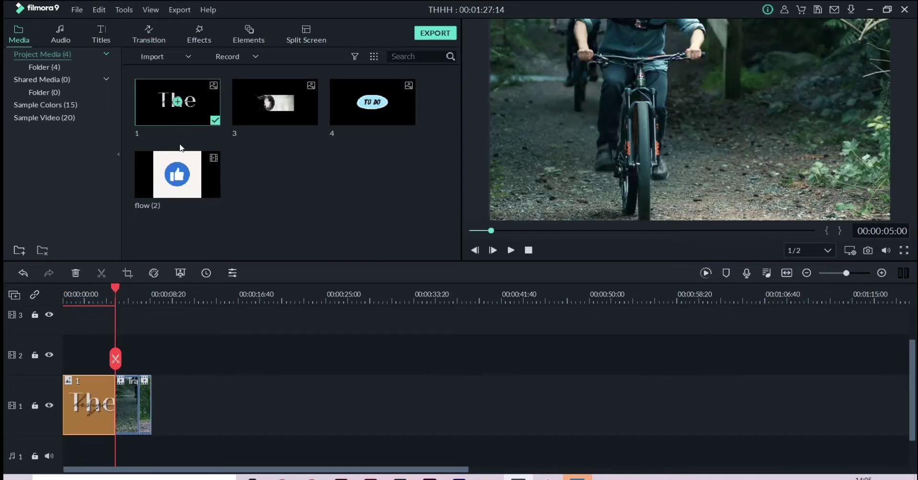
drag(88, 395, 89, 357)
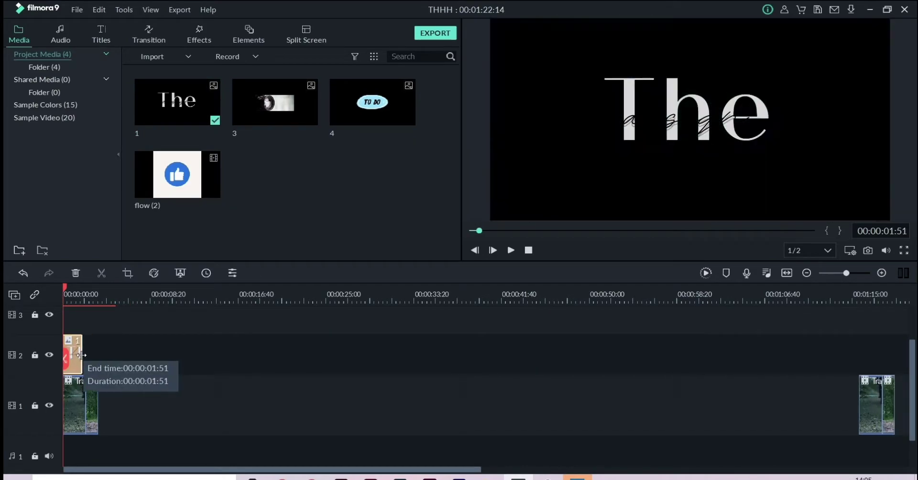
key(space)
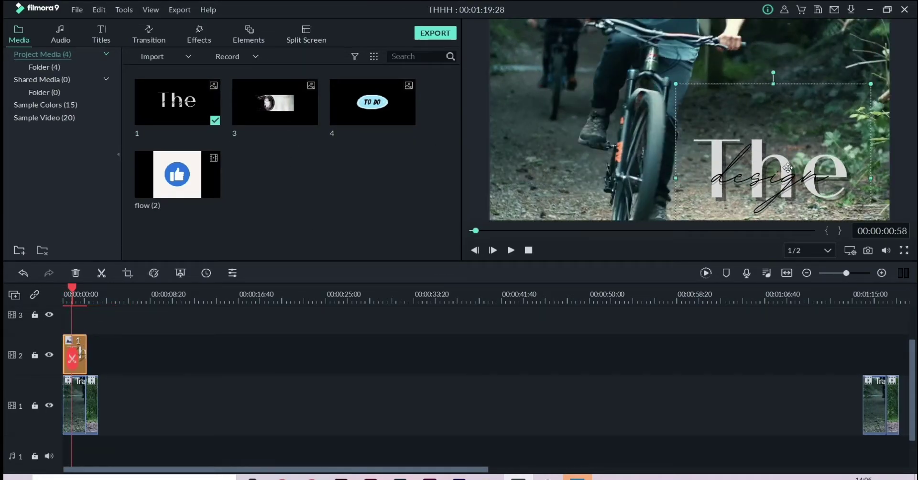
Step: Add the Dissolve transition to the image 1 overlay on track 2 and play back the result
click(79, 289)
drag(79, 287, 63, 287)
click(149, 34)
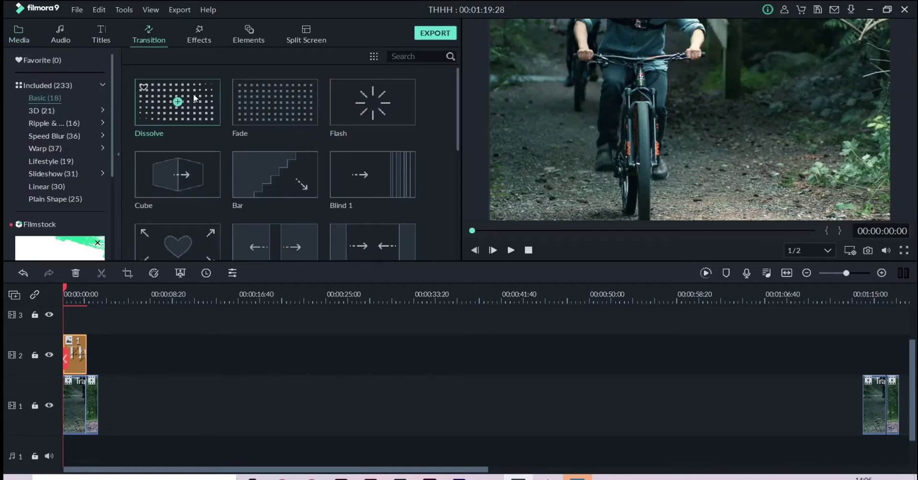
double_click(79, 404)
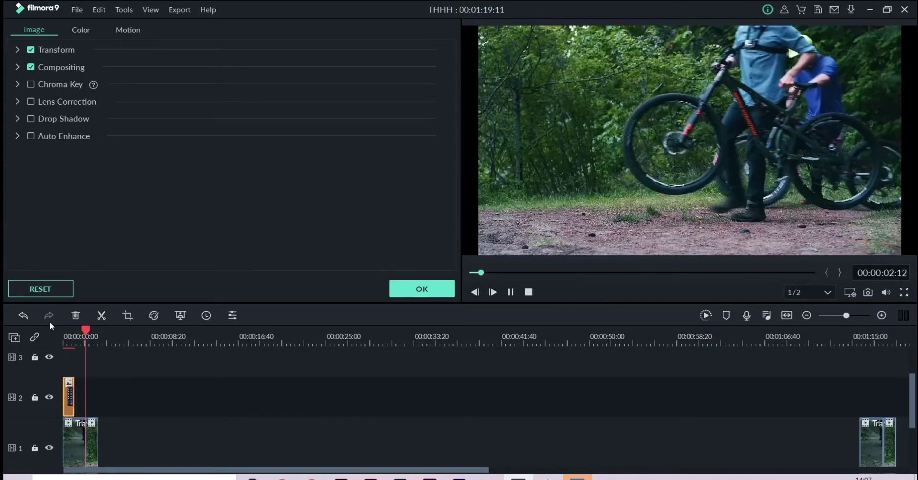
key(space)
click(391, 294)
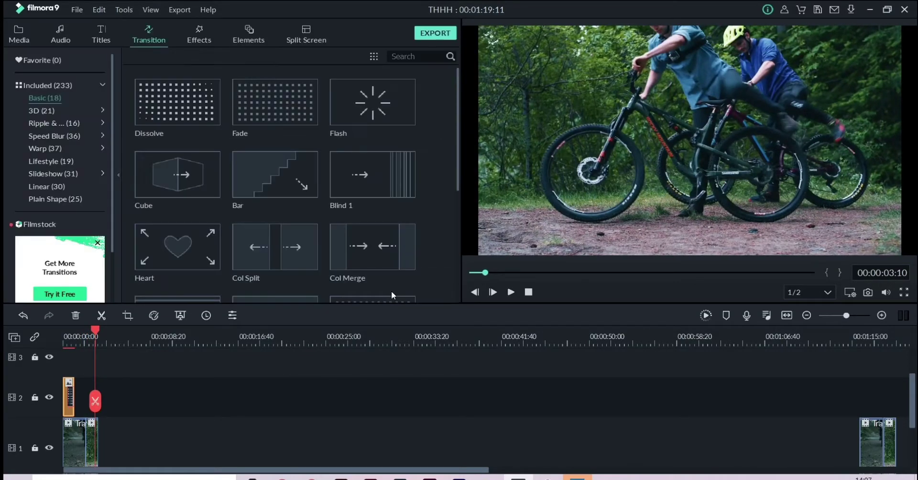
Step: Overlay a second copy of image 1 on track 2 above the second clip and give it a transition
click(87, 427)
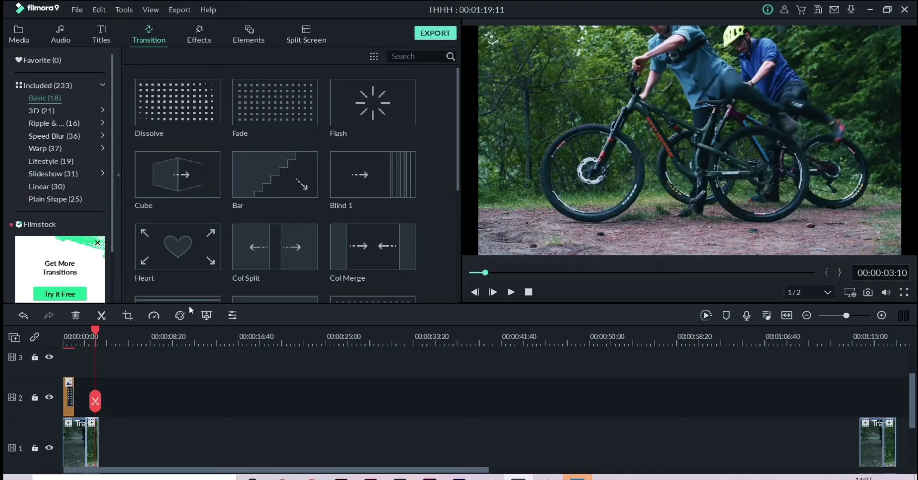
click(19, 35)
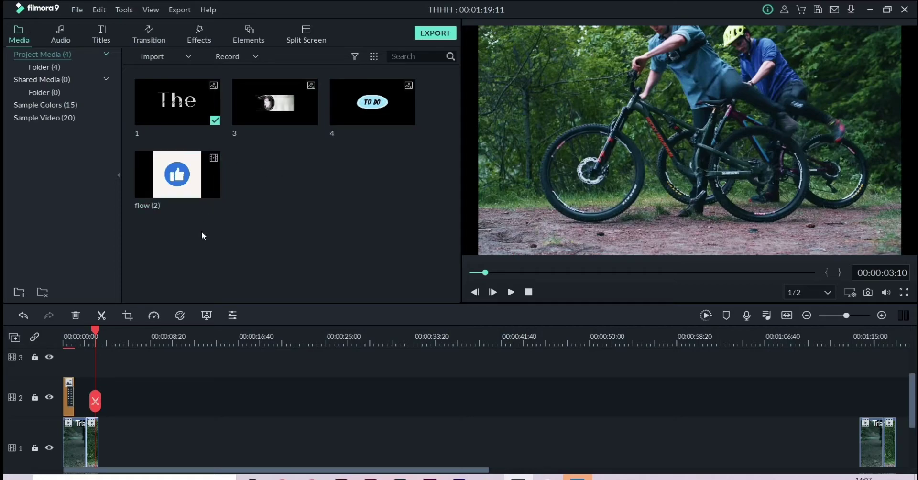
click(126, 337)
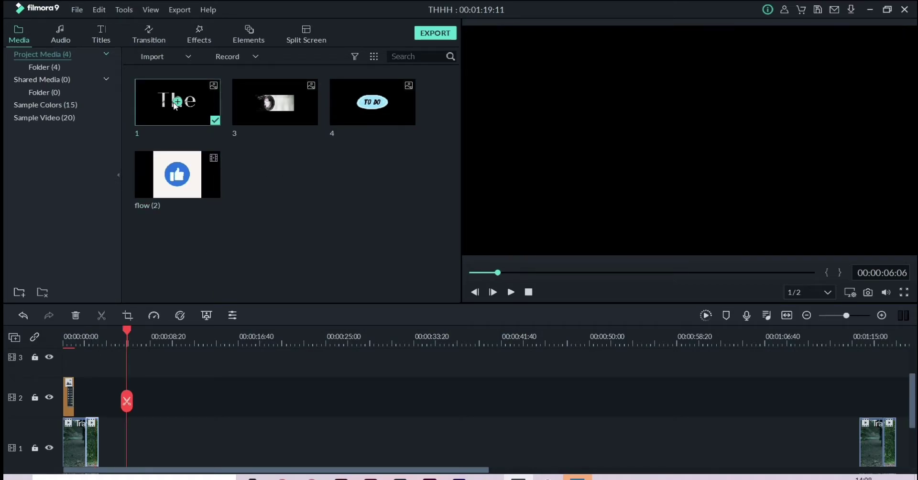
click(177, 102)
drag(155, 458, 98, 401)
click(89, 340)
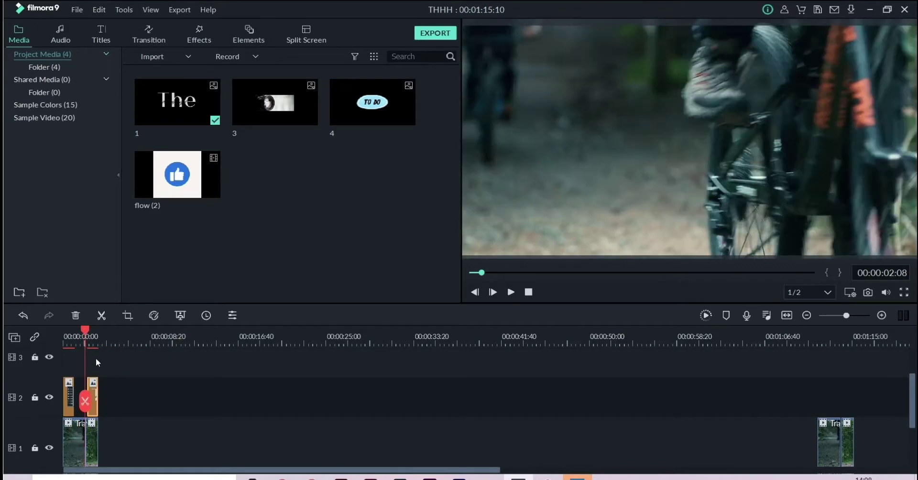
click(92, 340)
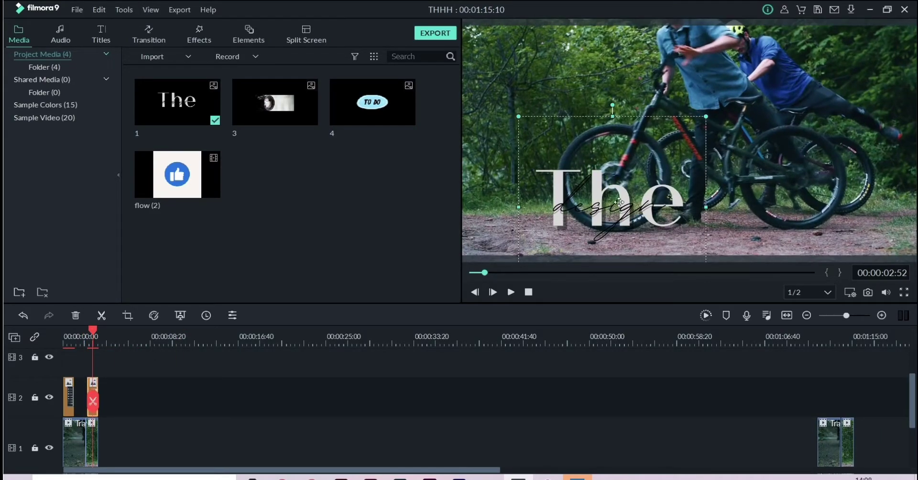
click(149, 35)
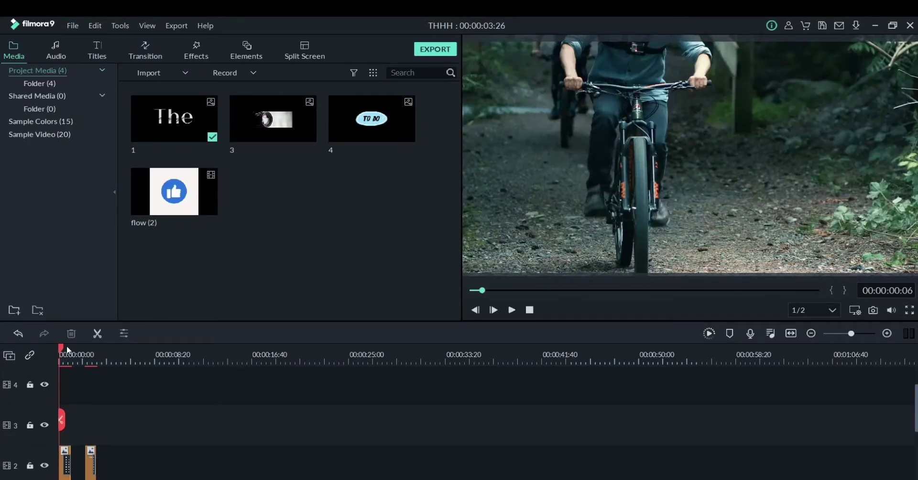
Step: Add the flow (2) video at the start of track 3 and shift it slightly to the left within the frame
drag(68, 351, 119, 358)
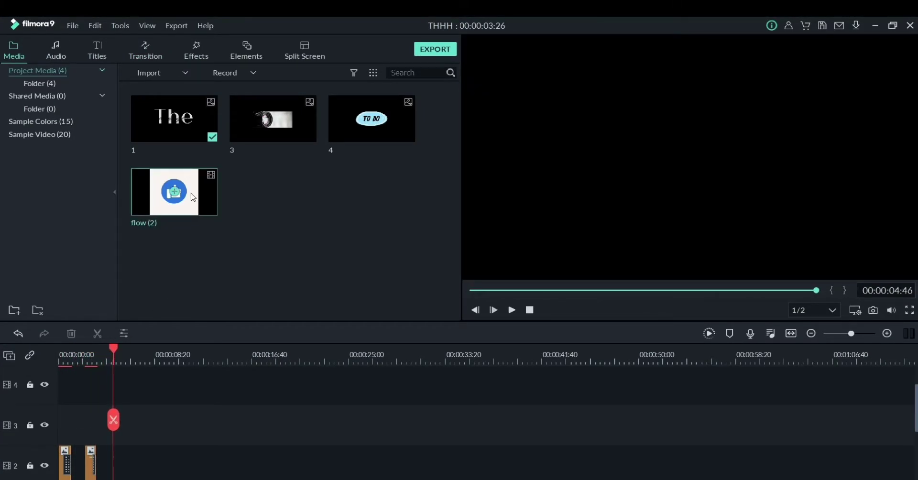
click(173, 191)
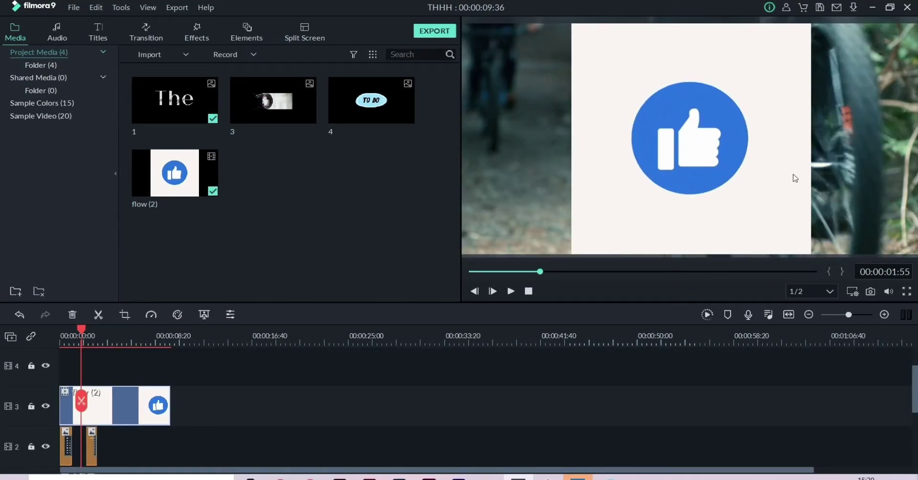
click(778, 183)
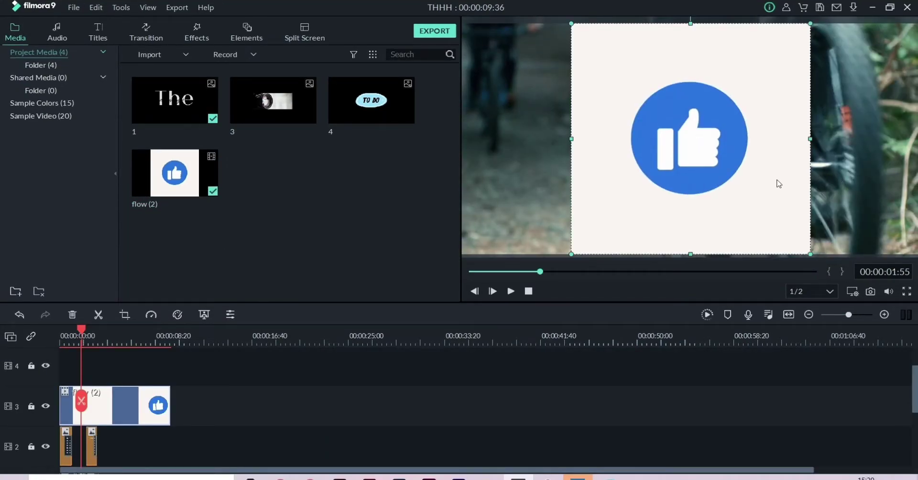
drag(713, 193, 537, 240)
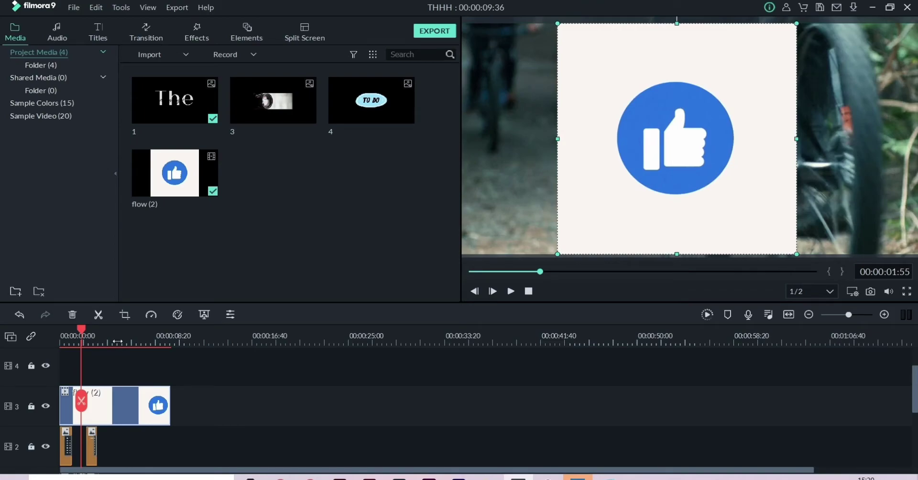
mouse_move(84, 330)
mouse_down()
mouse_move(61, 337)
mouse_move(75, 342)
mouse_up()
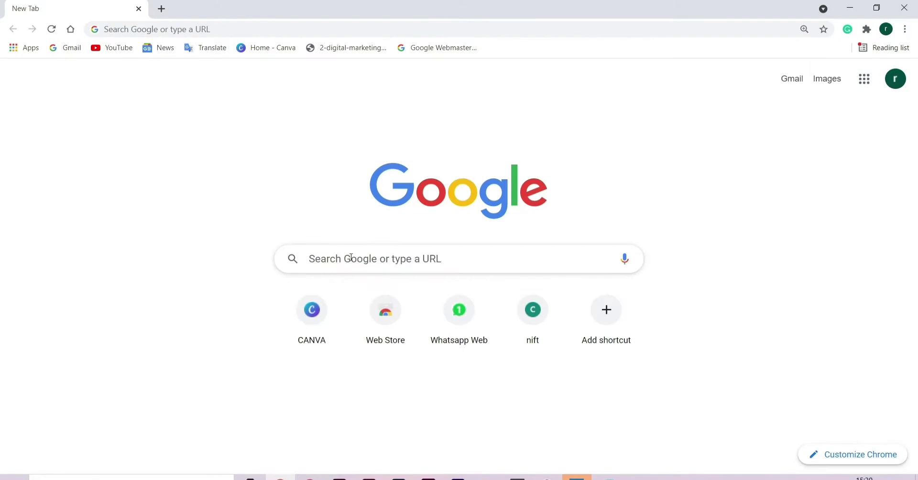
Step: Switch to Chrome, search Google for "remove background from video" and open the remove.bg article on removing video backgrounds
click(351, 258)
click(369, 283)
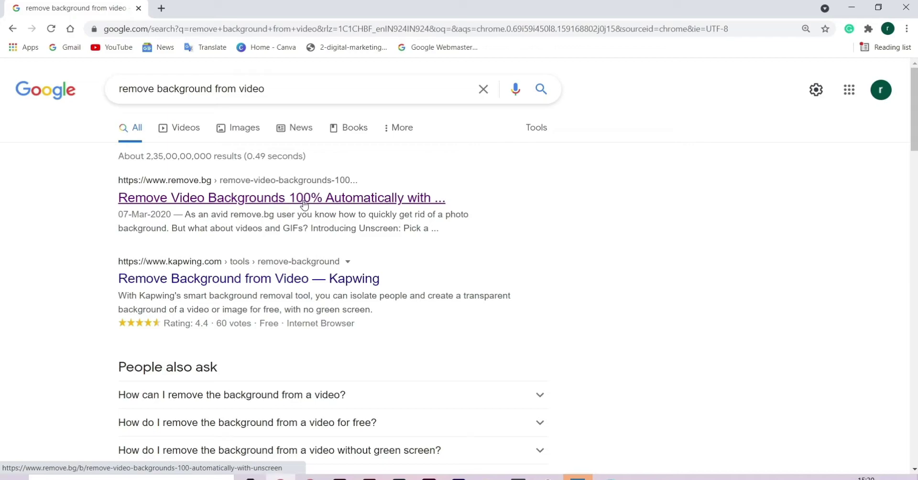
click(229, 208)
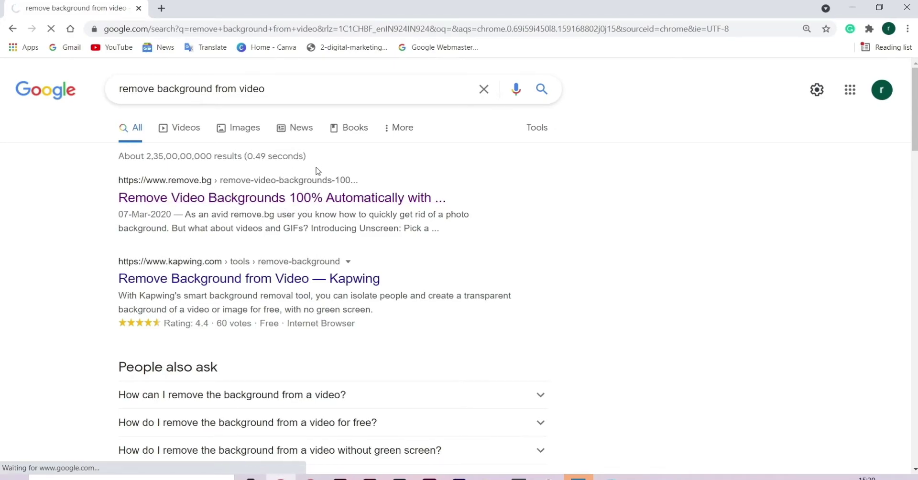
Step: Open the Unscreen video upload site from the link in the remove.bg article
scroll(528, 281, down, 5)
scroll(530, 281, down, 1)
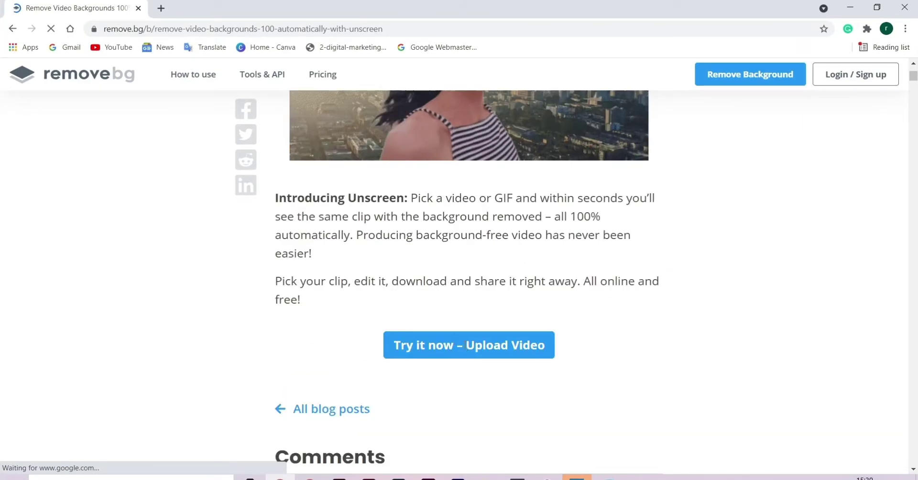
scroll(463, 350, down, 5)
scroll(476, 336, up, 4)
click(497, 287)
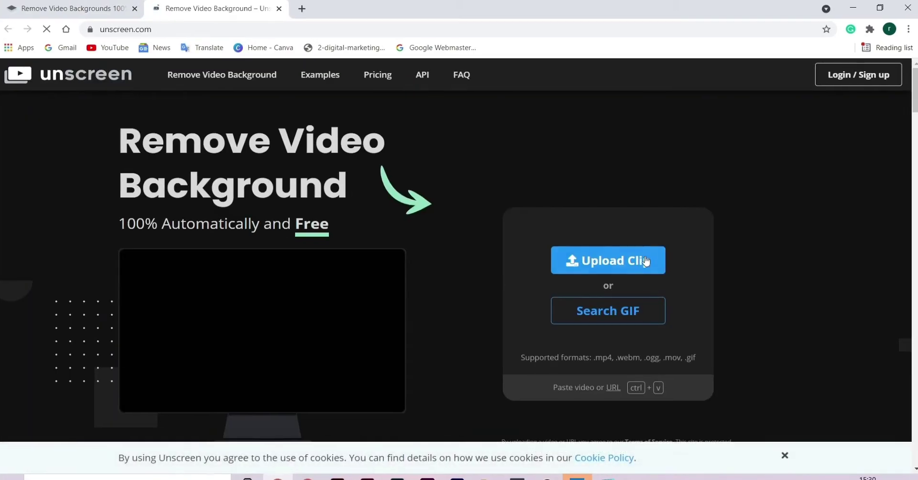
Step: Upload the flow (2) video from Downloads to Unscreen and download the version with its background removed
click(645, 261)
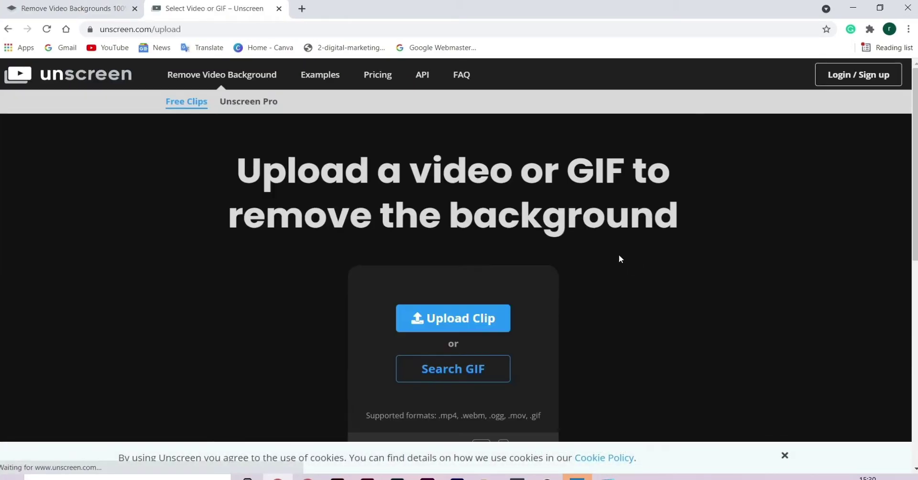
click(487, 306)
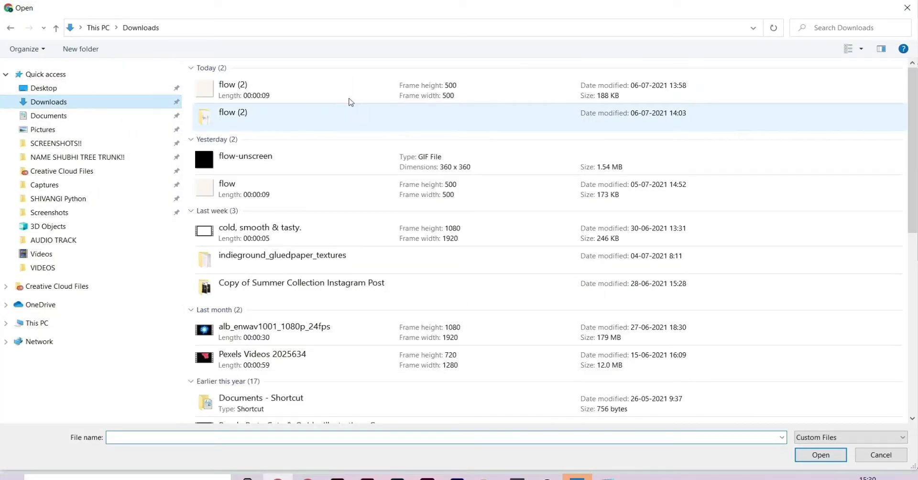
click(316, 89)
click(820, 455)
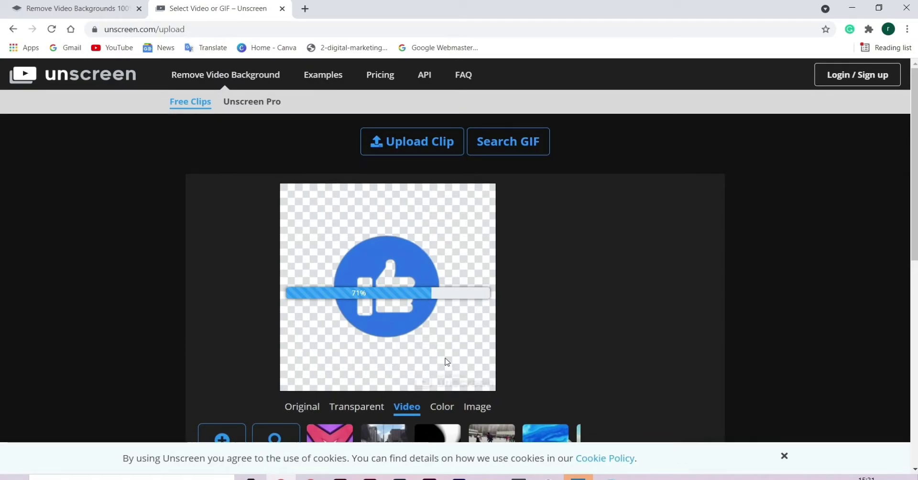
click(641, 291)
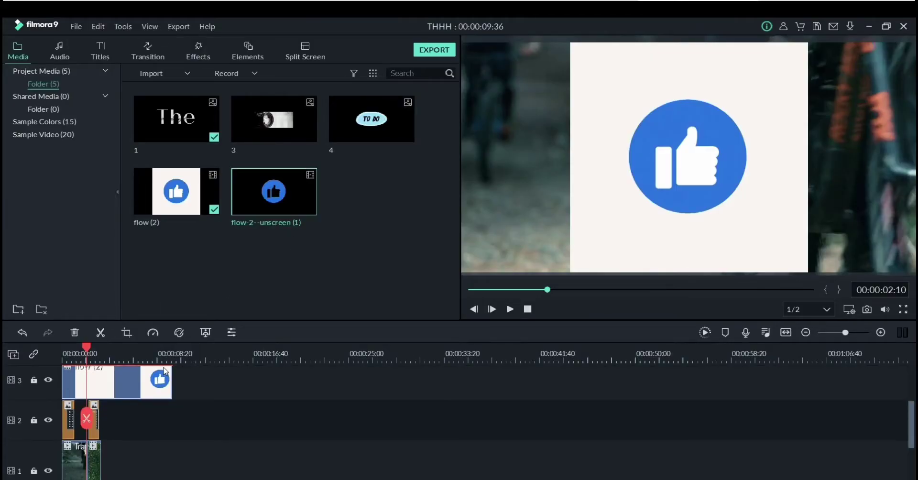
Step: In Filmora, put the flow-2--unscreen (1) clip on track 3 in place of flow (2) and open the settings of the TO DO image
drag(310, 179, 85, 398)
click(96, 356)
double_click(72, 397)
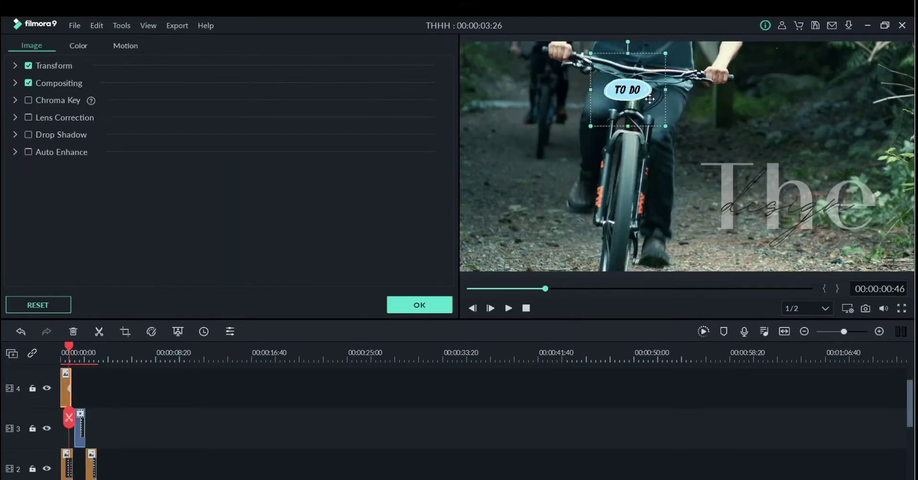
click(710, 140)
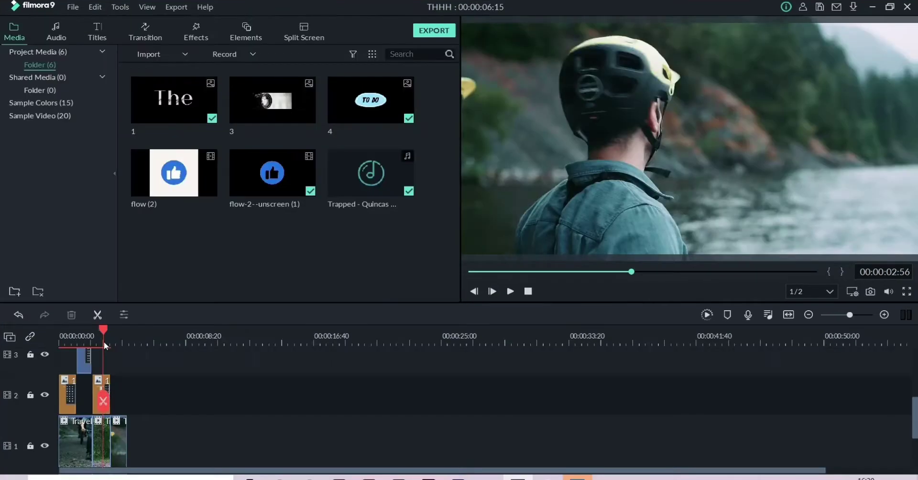
Step: Switch to Chrome, search Google for "remove background from image" and open the remove.bg site
drag(104, 342, 136, 342)
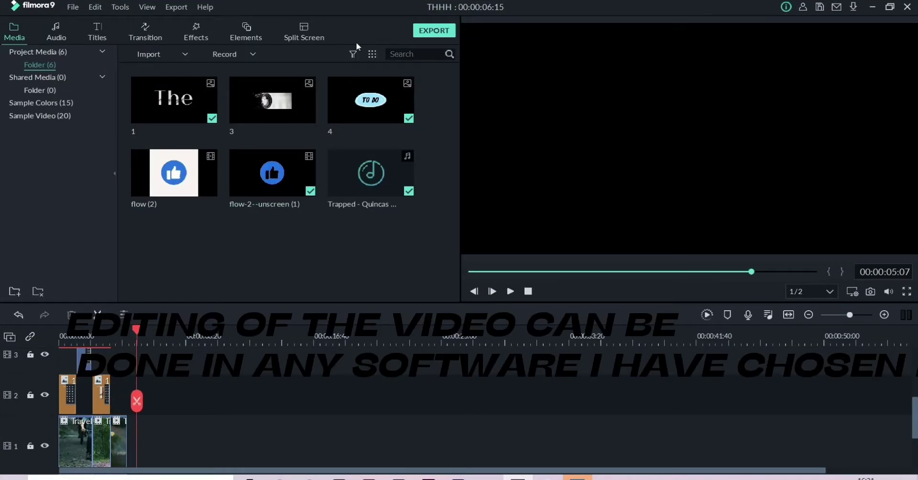
click(274, 99)
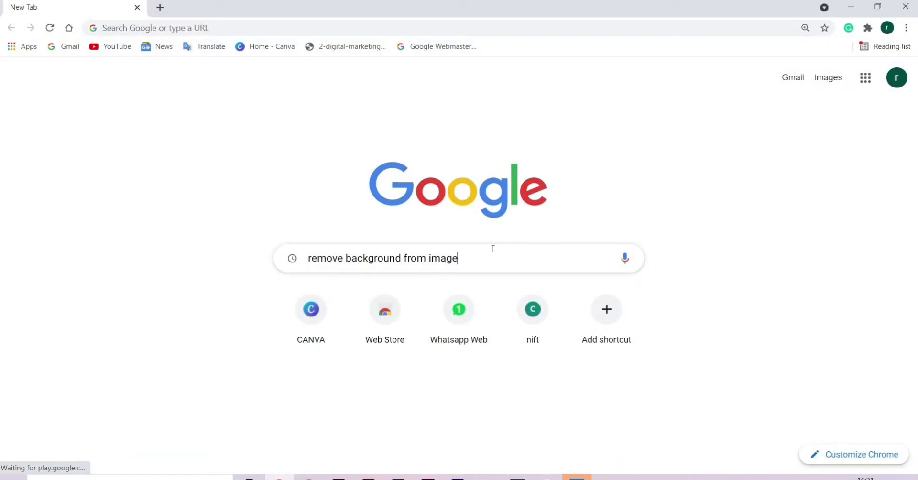
key(Return)
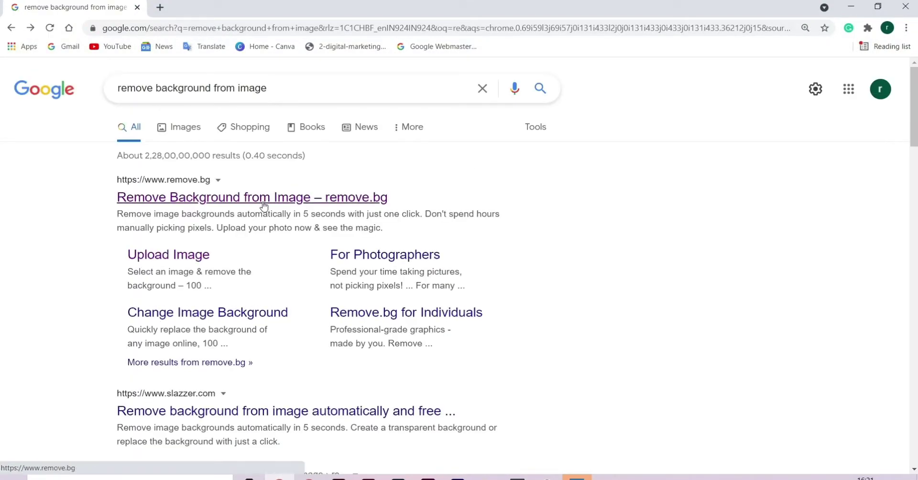
click(265, 203)
Step: Upload image 3 from the flow (2) folder in Downloads to remove.bg and download the version without background
click(607, 312)
click(84, 99)
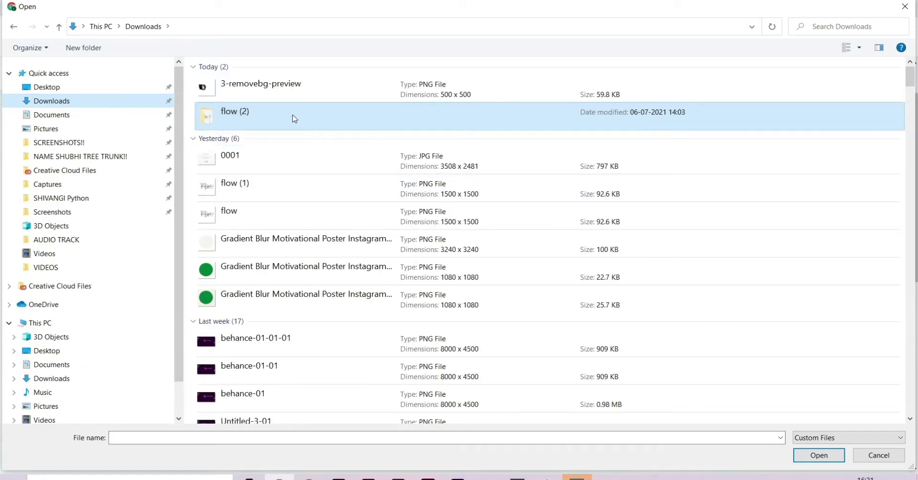
double_click(293, 118)
click(289, 110)
click(819, 455)
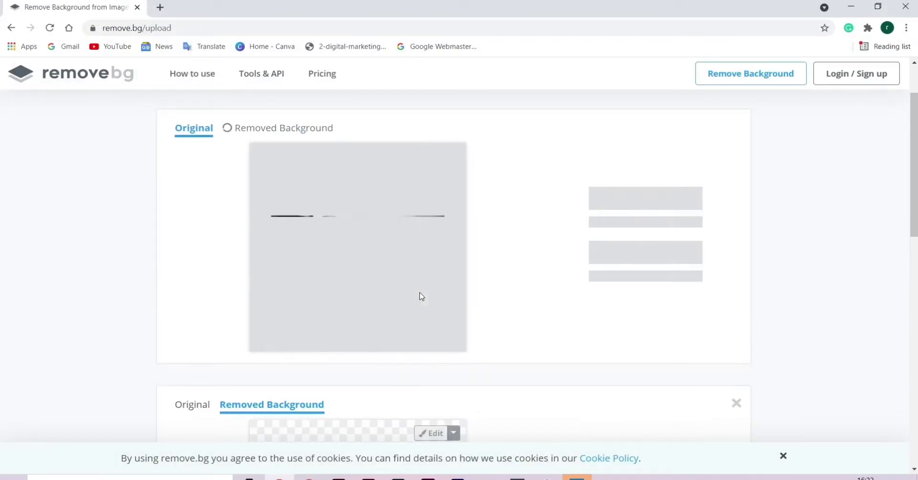
click(621, 206)
click(57, 457)
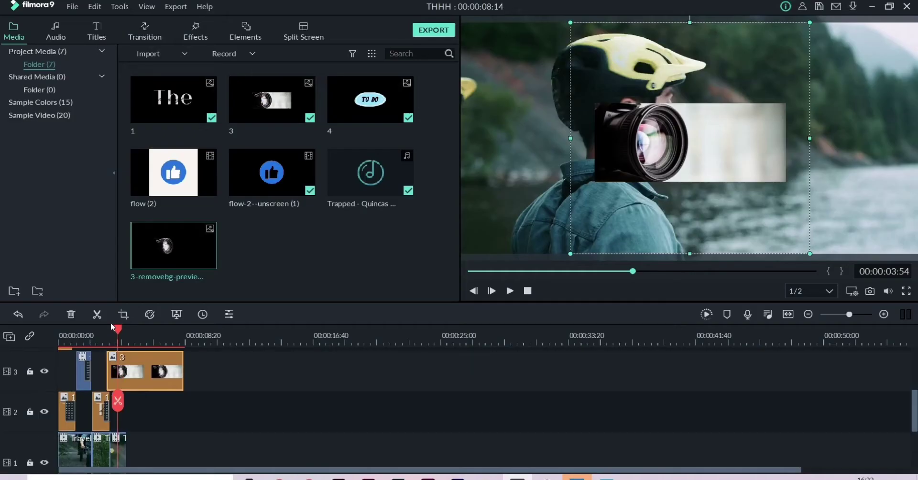
Step: In Filmora, undo the placement of the original camera lens image 3 on track 3
key(ctrl+z)
key(ctrl+z)
key(ctrl+z)
key(ctrl+z)
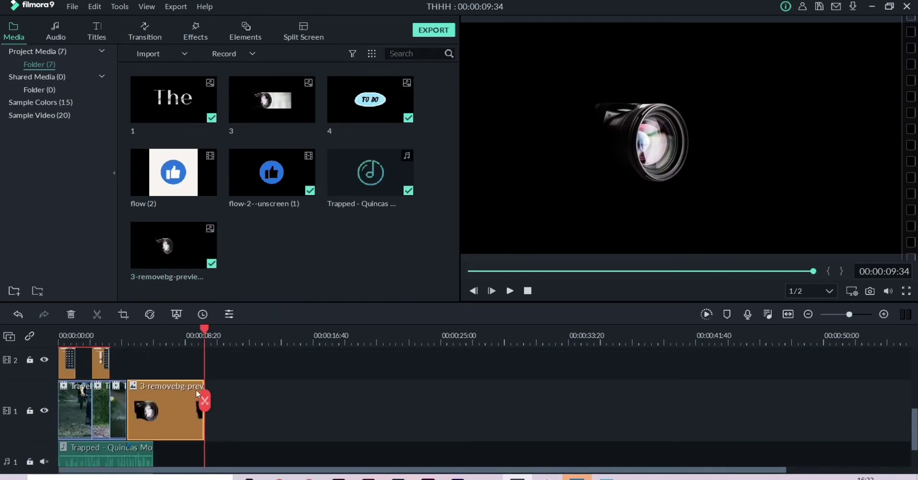
Step: Place the 3-removebg-preview image on track 2 above the third clip and shift it toward the left of the frame
drag(173, 244, 165, 394)
click(118, 341)
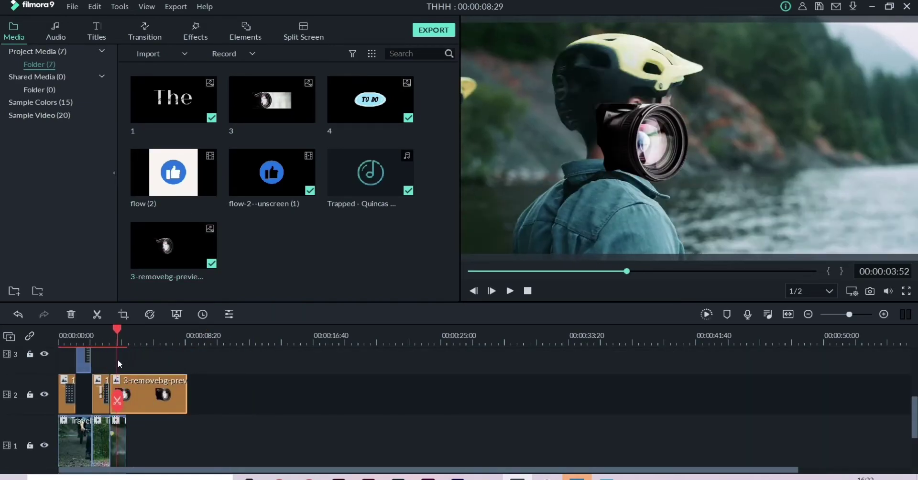
drag(522, 122, 503, 123)
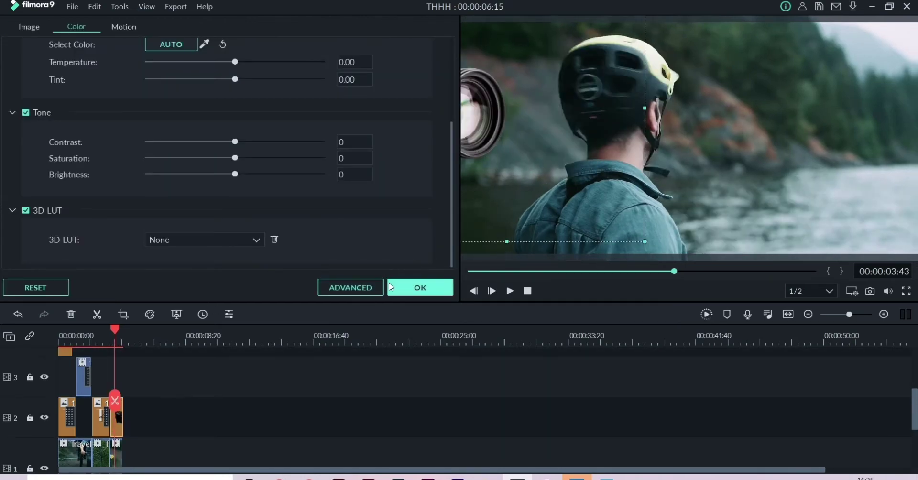
Step: Look through the lens image's color settings and its advanced color correction options
scroll(332, 218, up, 3)
scroll(252, 123, down, 3)
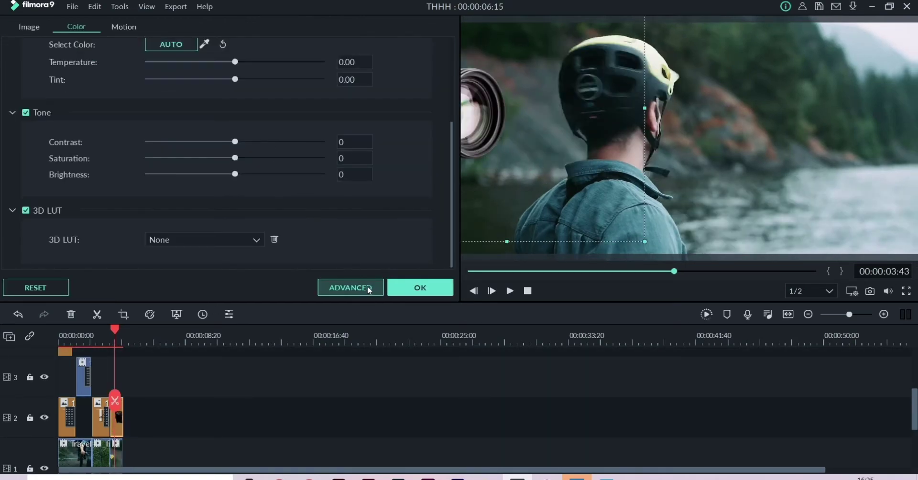
click(352, 290)
scroll(225, 248, down, 10)
scroll(221, 268, up, 6)
scroll(223, 294, up, 4)
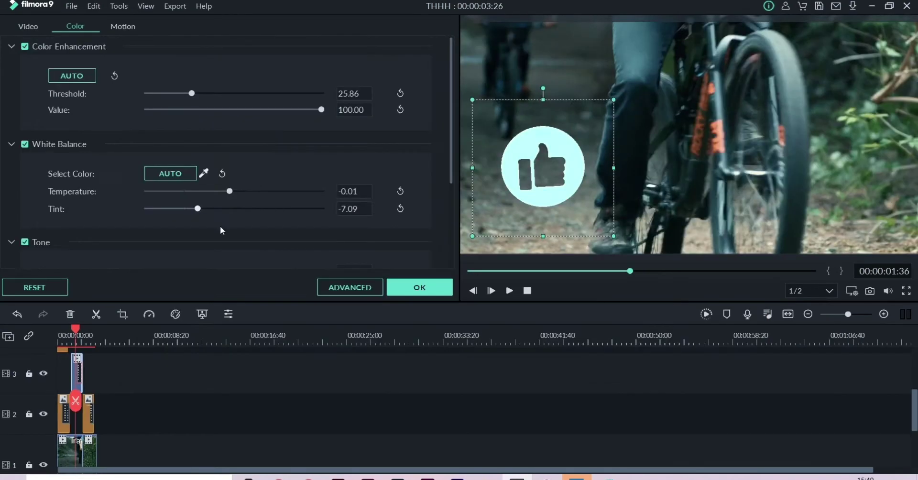
Step: Apply automatic white balance to the thumbs-up overlay clip on track 3
scroll(233, 142, down, 3)
scroll(200, 157, up, 3)
click(171, 174)
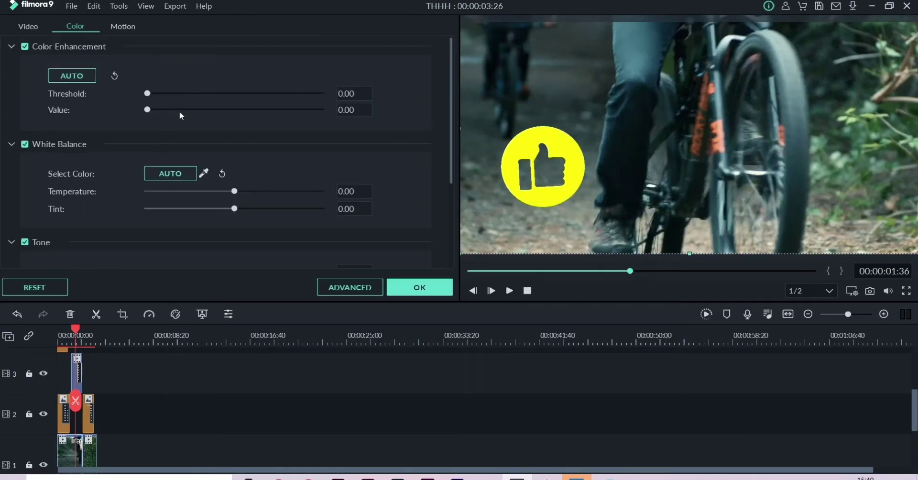
Step: Raise the Color Enhancement threshold of the first bicycle clip on track 1 and toggle Color Enhancement off
drag(145, 93, 244, 100)
click(25, 46)
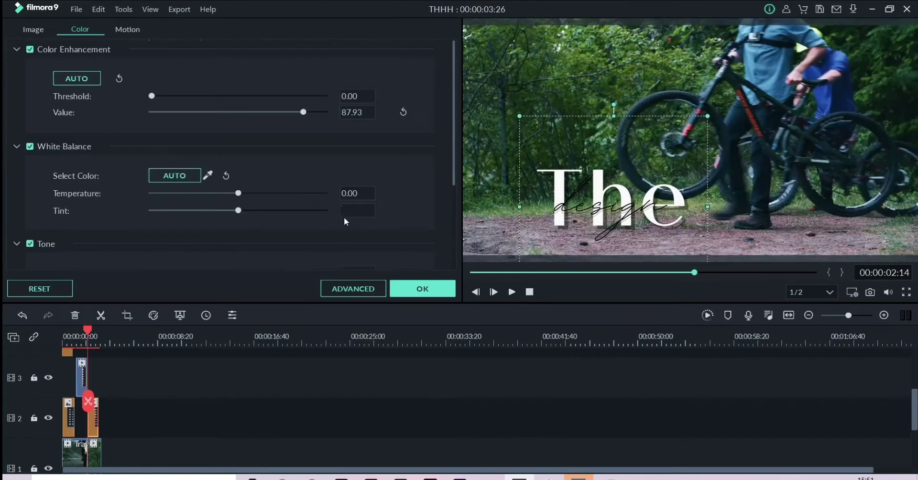
Step: Set the tint of the second "The design" image to -100 and lower the tint of the first one
drag(234, 208, 123, 217)
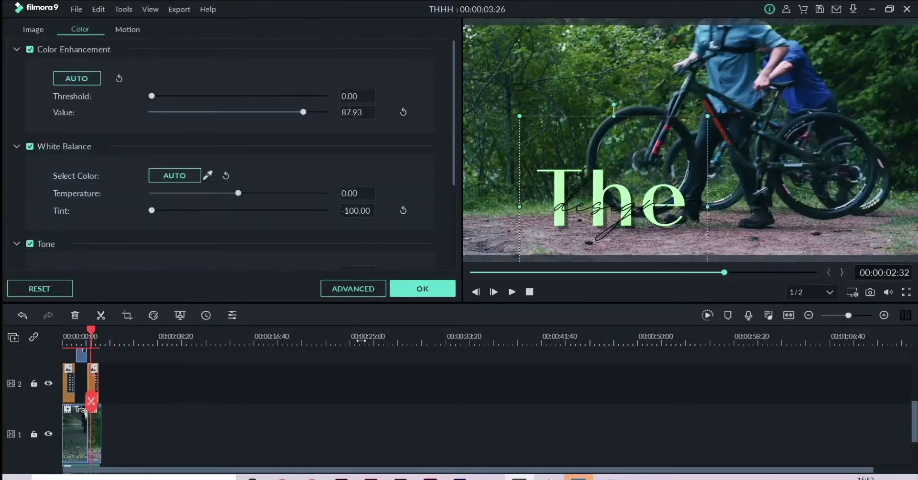
drag(152, 211, 195, 219)
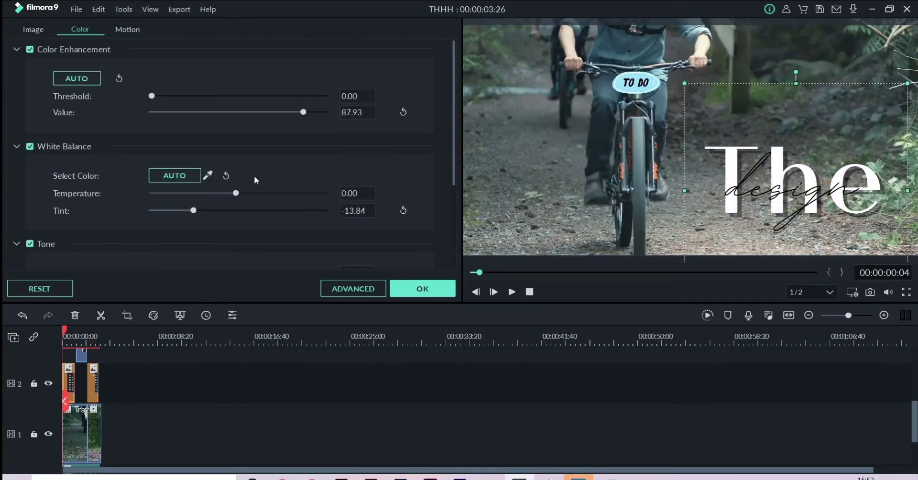